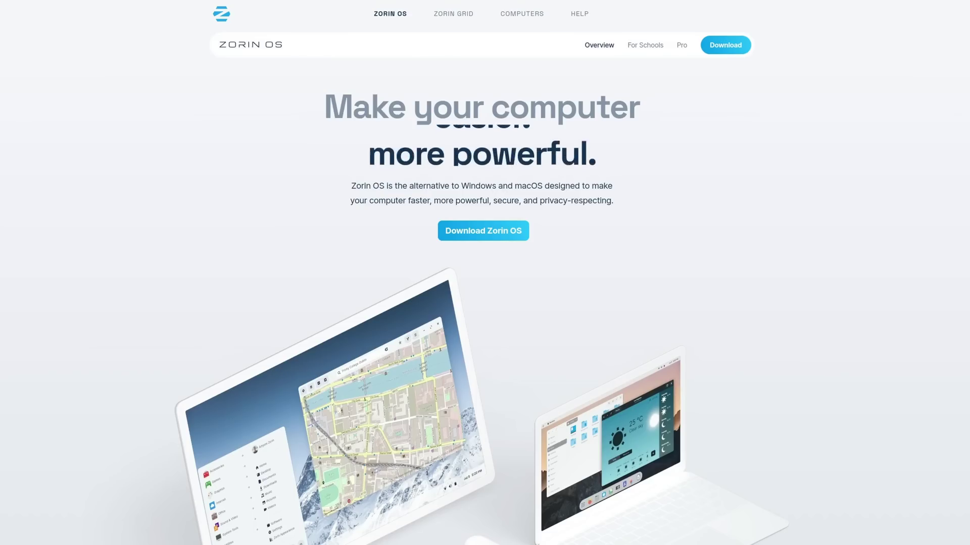
Scroll the zorin.com homepage down to the press quotes and back up, then right-click the Zorin desktop.
scroll(879, 218, "down", 5)
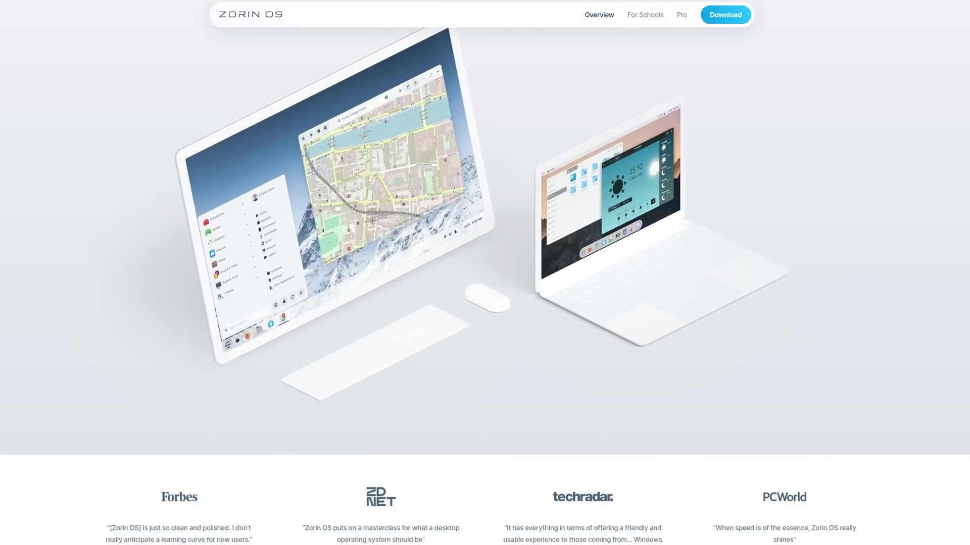
scroll(934, 217, "up", 4)
scroll(796, 207, "up", 1)
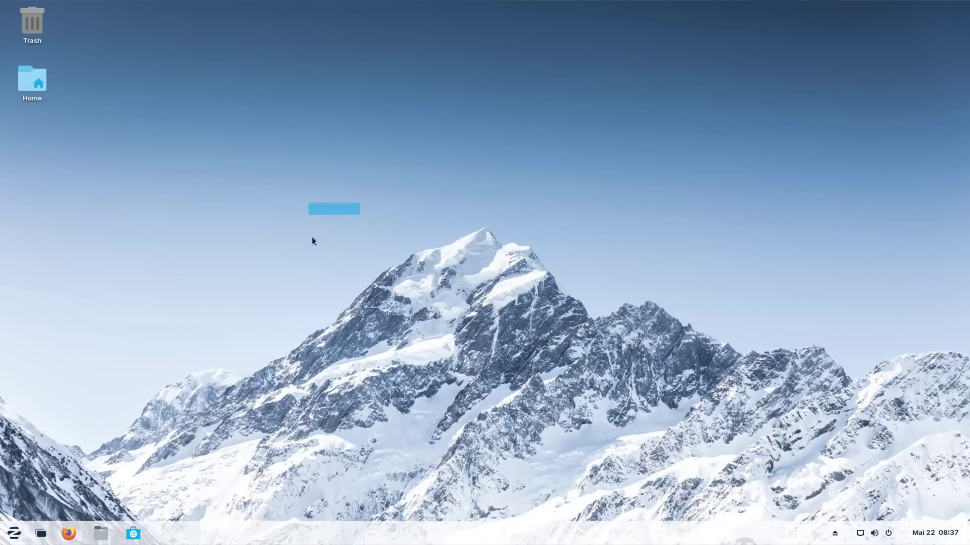
right_click(346, 282)
Search the Activities overview for 'sett' to find the settings apps.
left_click(264, 304)
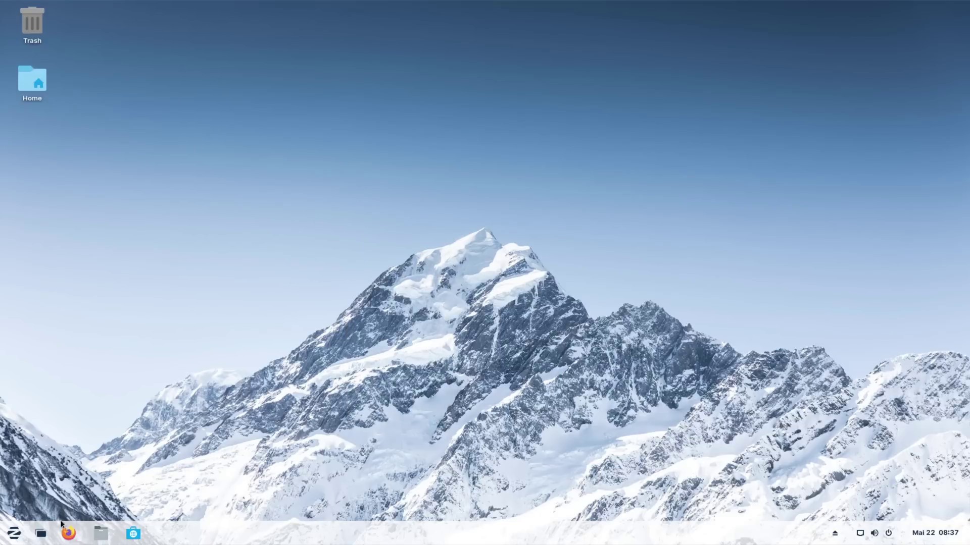
left_click(14, 534)
left_click(276, 380)
key("super+s")
type("sett")
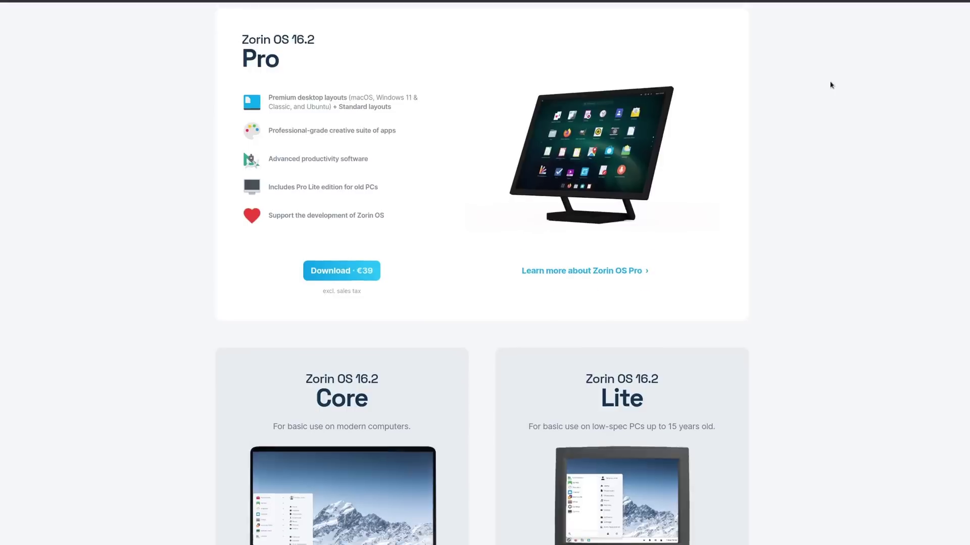
scroll(829, 84, "down", 5)
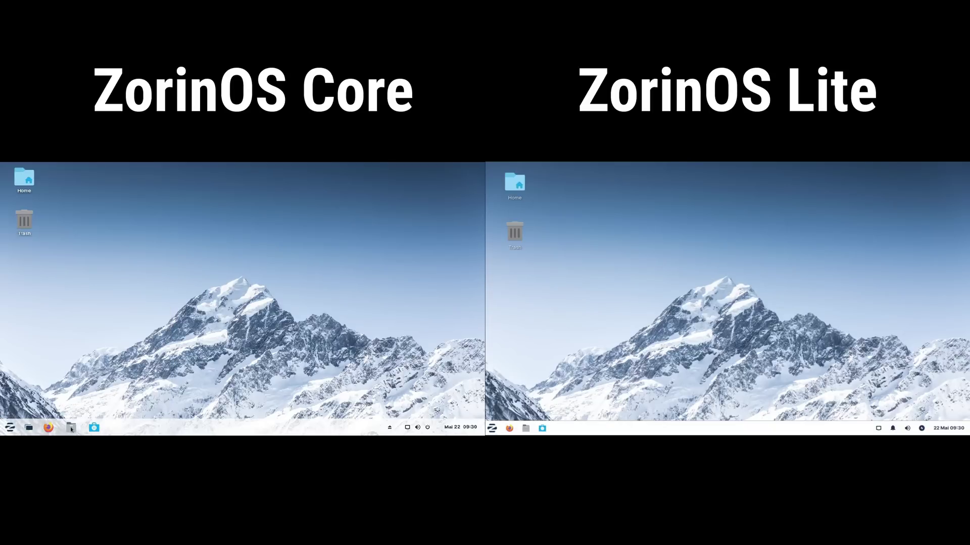
Open Files on the Core desktop, then download Zorin OS 16.2 Lite free, skipping the newsletter.
left_click(72, 428)
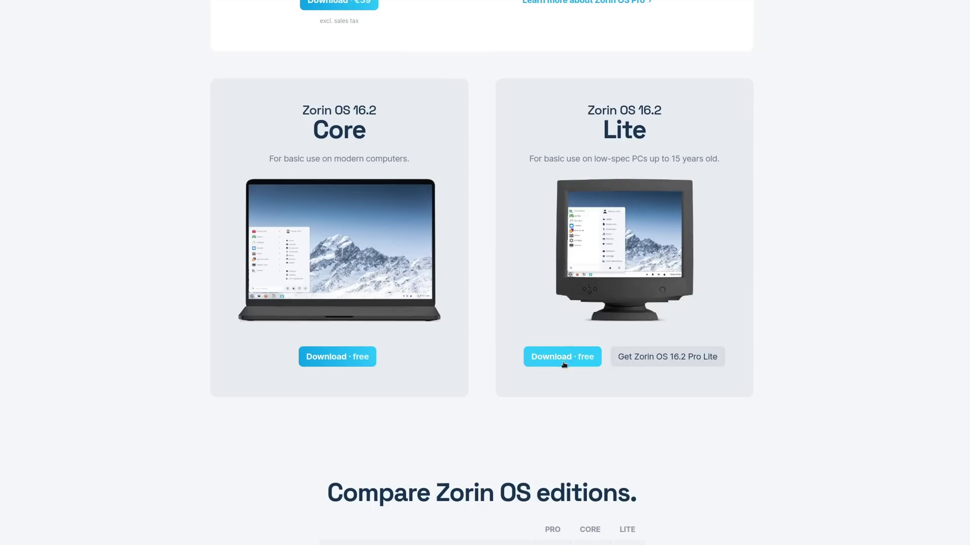
left_click(564, 363)
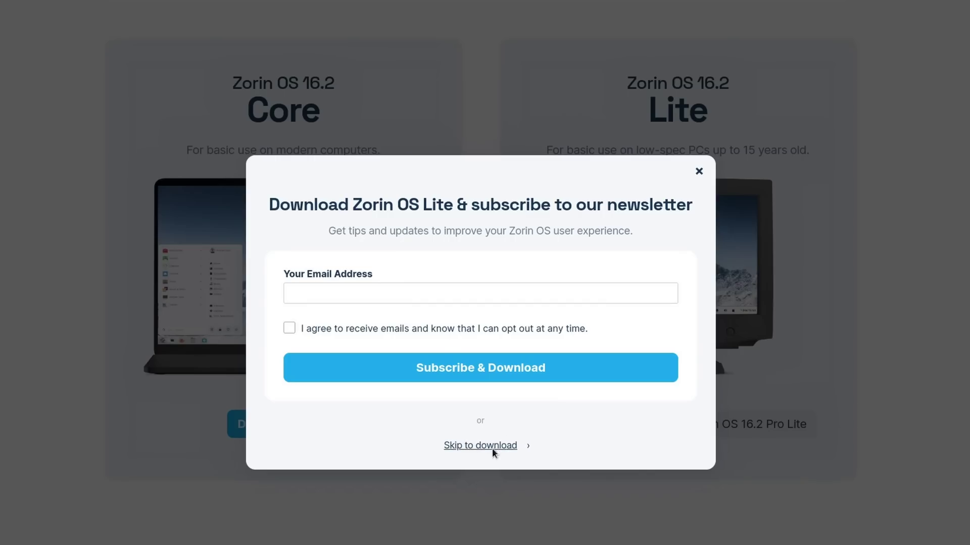
left_click(492, 447)
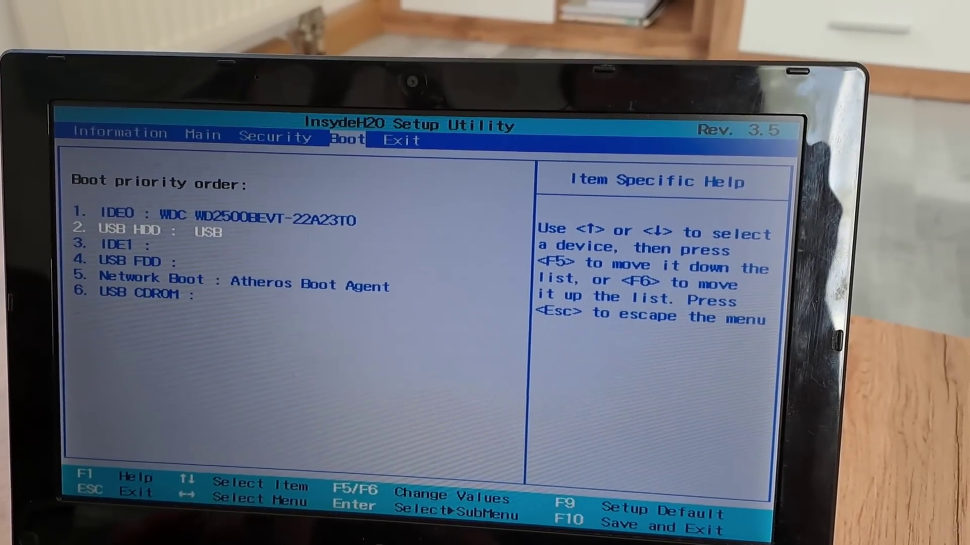
Move USB HDD to the top of the boot order and boot 'Try or Install Zorin OS'.
key("F6")
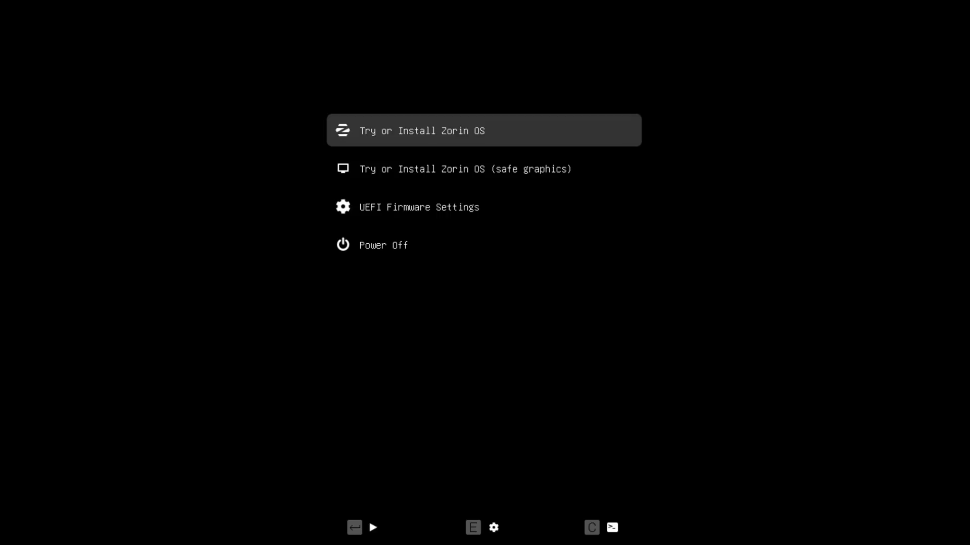
key("Return")
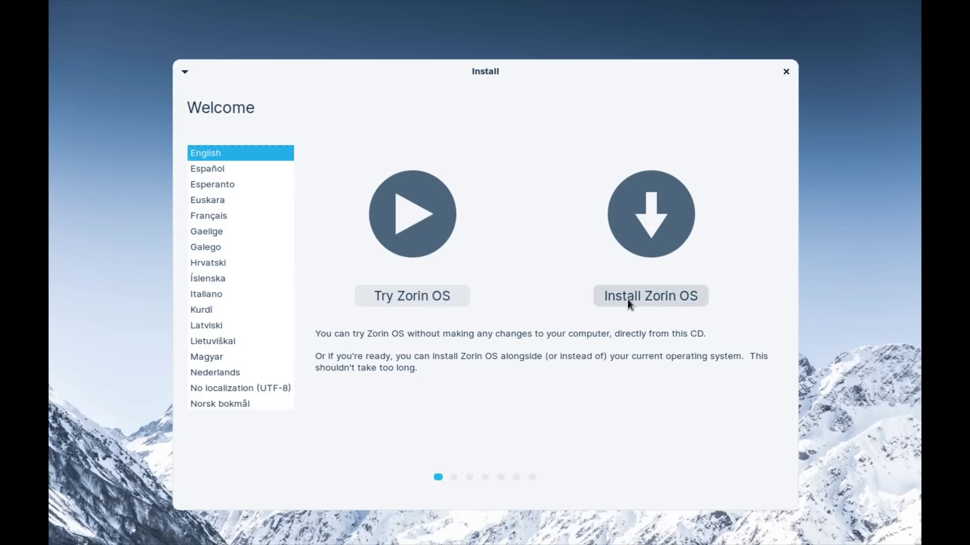
Start installing with the German keyboard layout, a confirmed Secure Boot password, and no census participation.
left_click(640, 301)
left_click(217, 291)
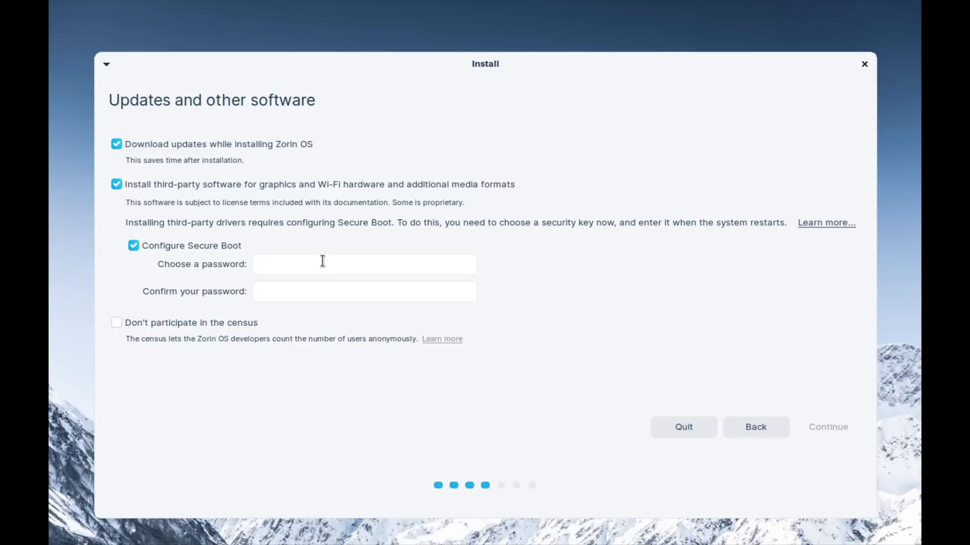
left_click(325, 261)
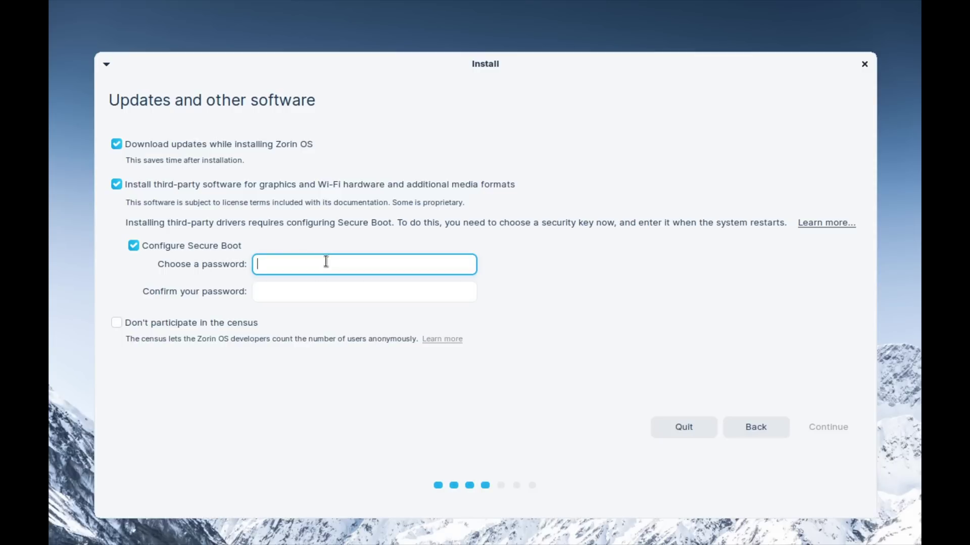
key("Tab")
left_click(343, 256)
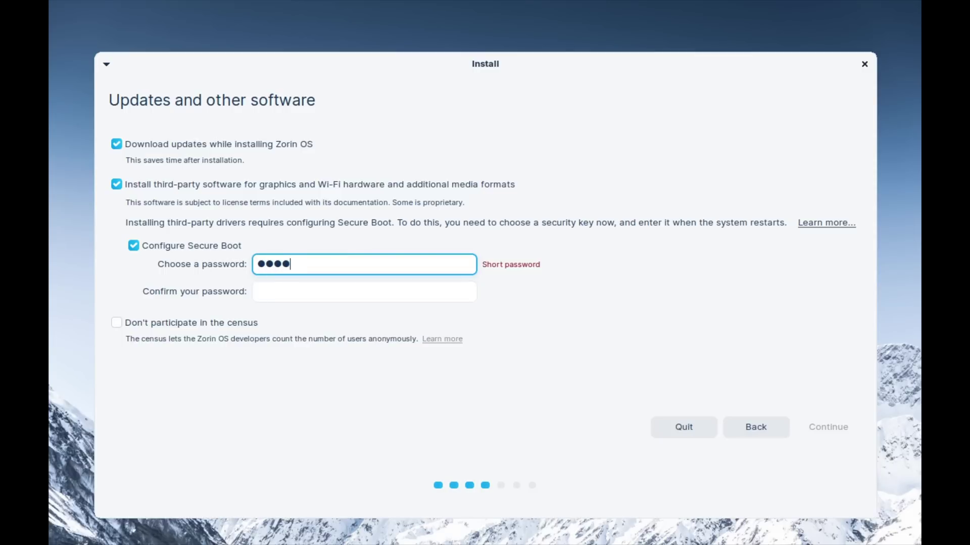
key("Tab")
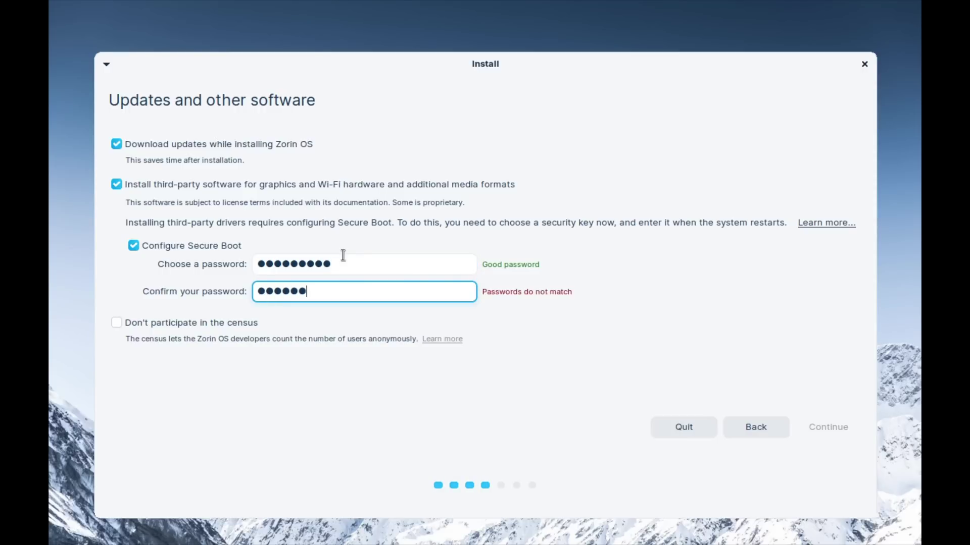
type("•••••••")
type("••")
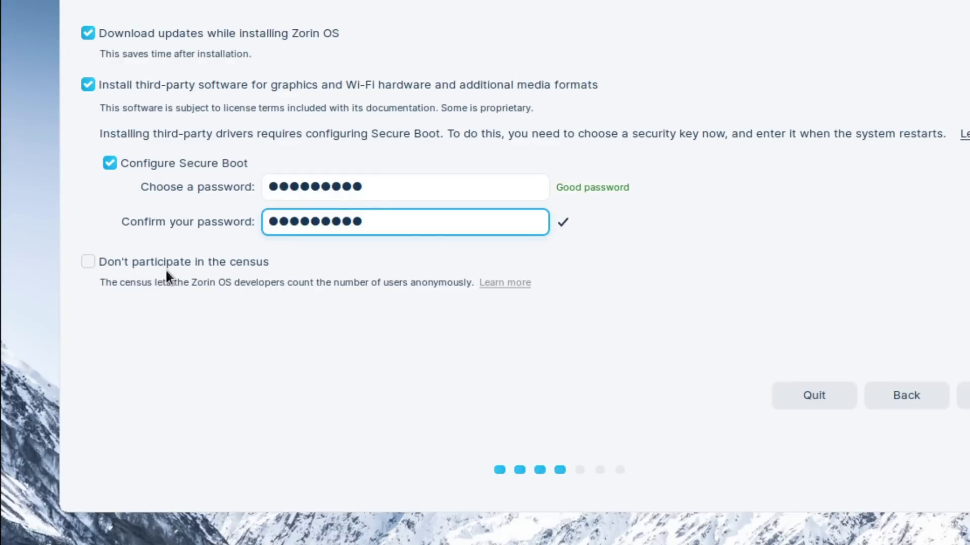
left_click(117, 259)
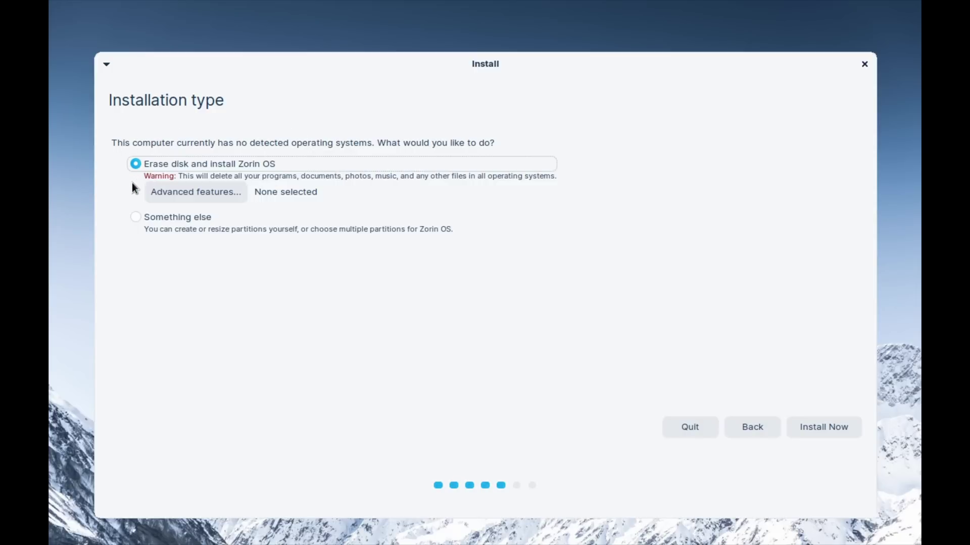
Enable 'Use LVM with the new Zorin OS installation' under Advanced features.
left_click(169, 195)
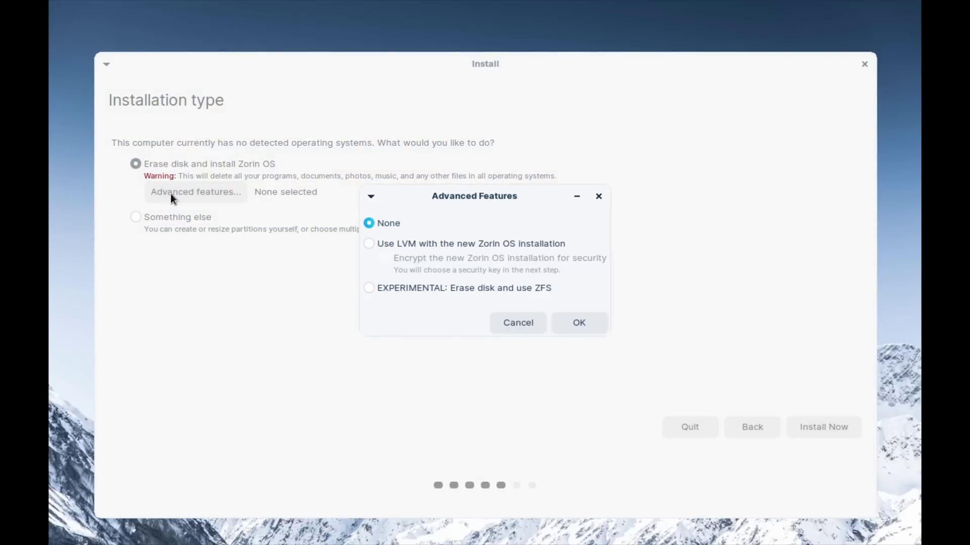
left_click(370, 244)
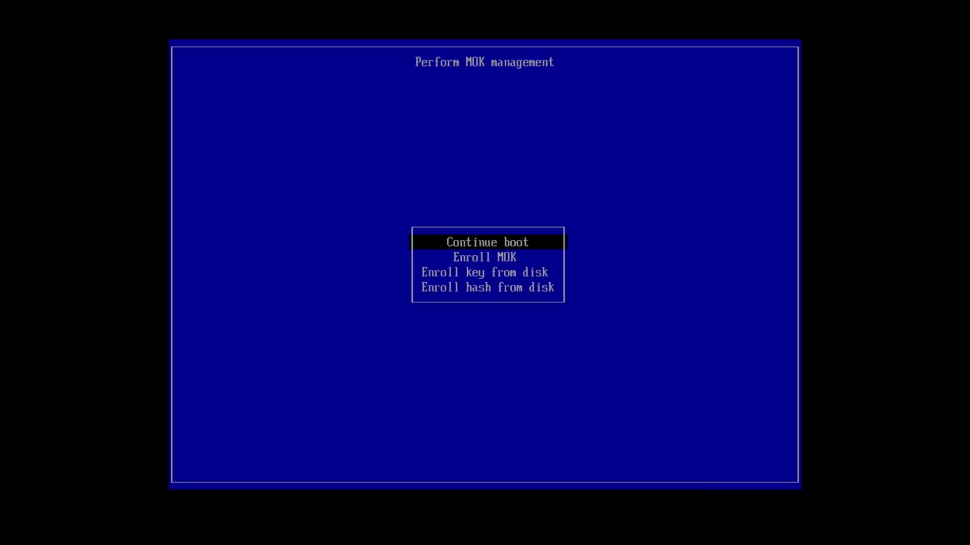
Choose Enroll MOK, Continue, and Yes to reach the Secure Boot password prompt.
key("Down")
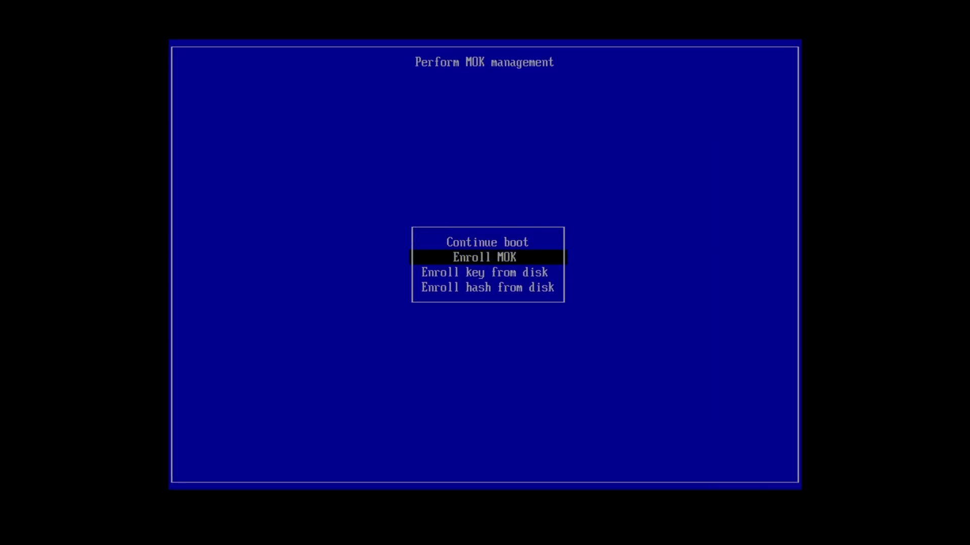
key("Return")
key("Down")
key("Return")
key("Down")
key("Return")
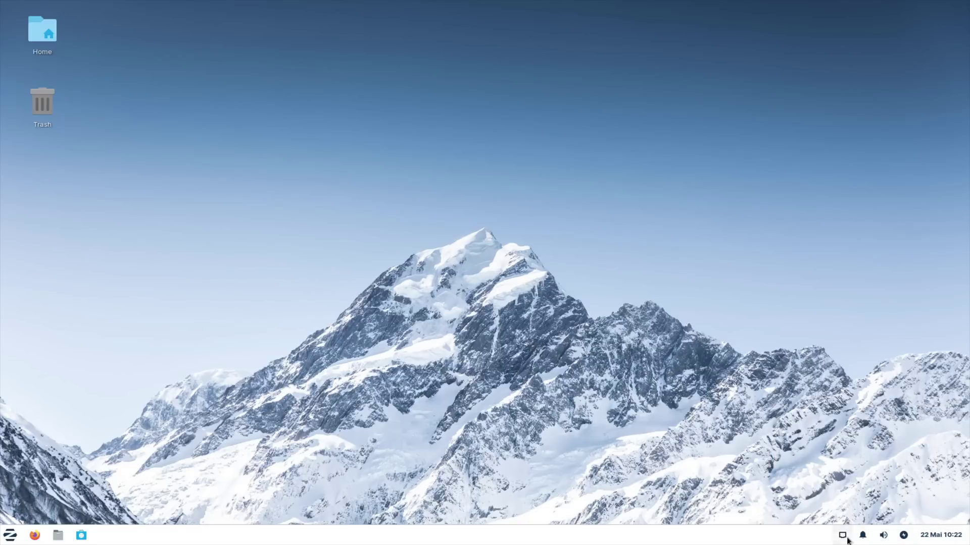
Check the network menu, then move the Firefox window toward the screen centre.
left_click(842, 534)
key("Escape")
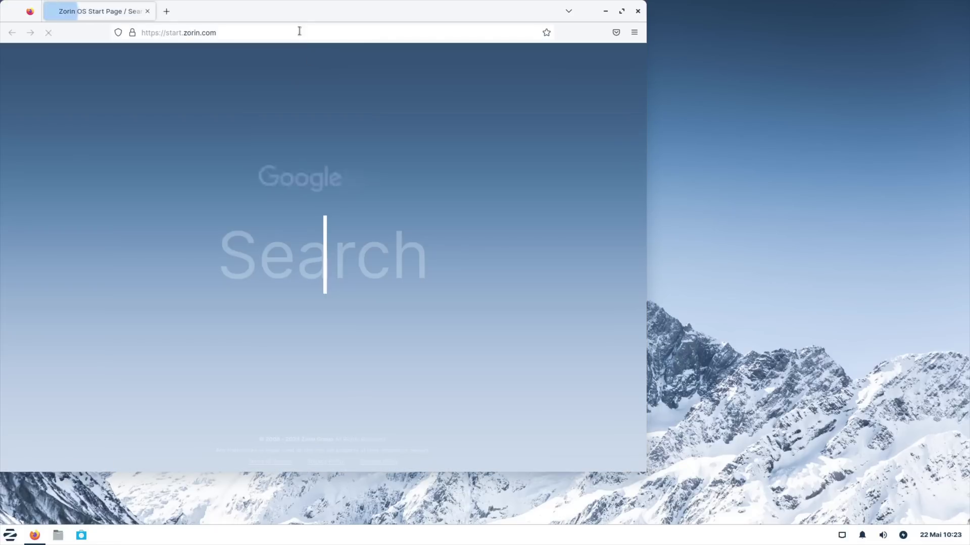
left_click_drag(300, 31, 368, 54)
Search Google for 'obs' and open the OBS Studio project website.
left_click(364, 63)
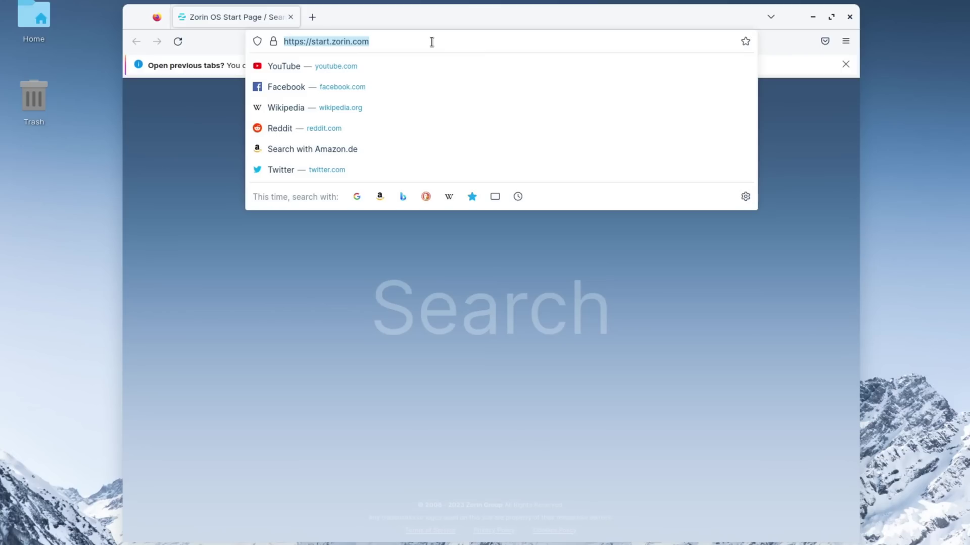
type("obs")
key("Return")
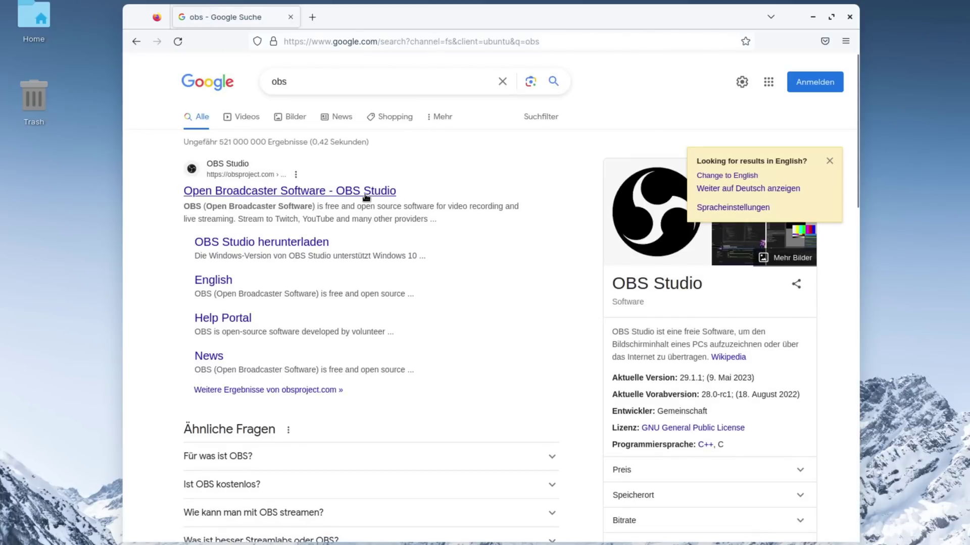
scroll(465, 361, "down", 5)
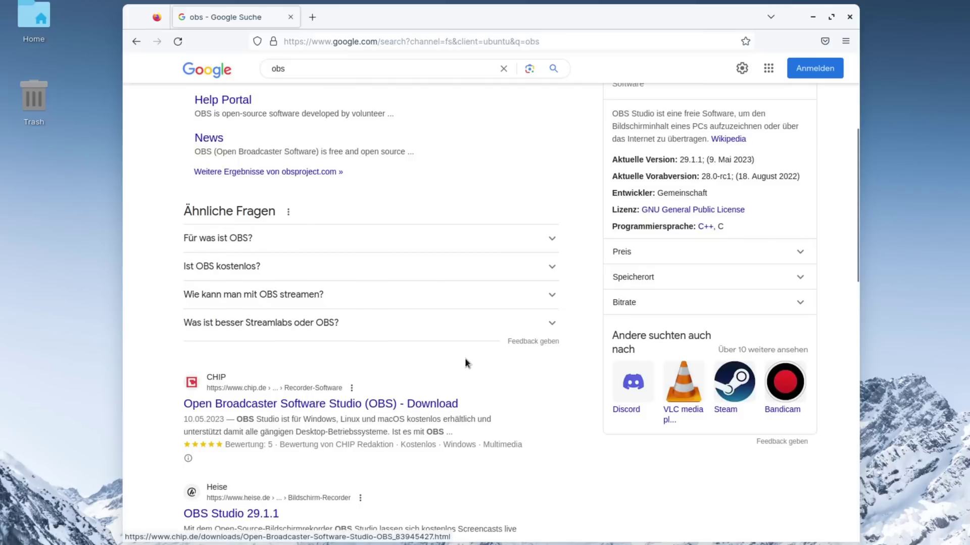
scroll(465, 361, "up", 5)
left_click(282, 191)
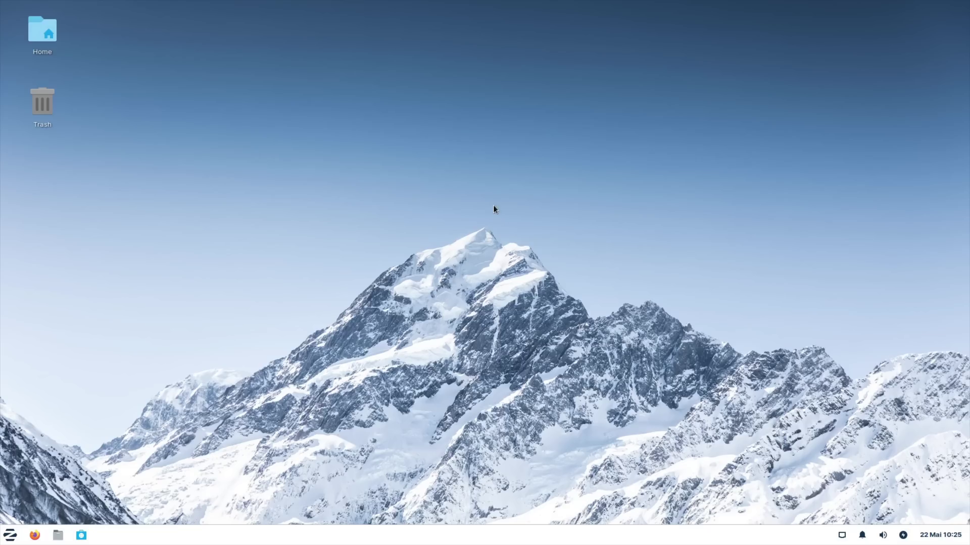
Install OBS Studio from the Software store's 'obs' search results.
left_click(81, 536)
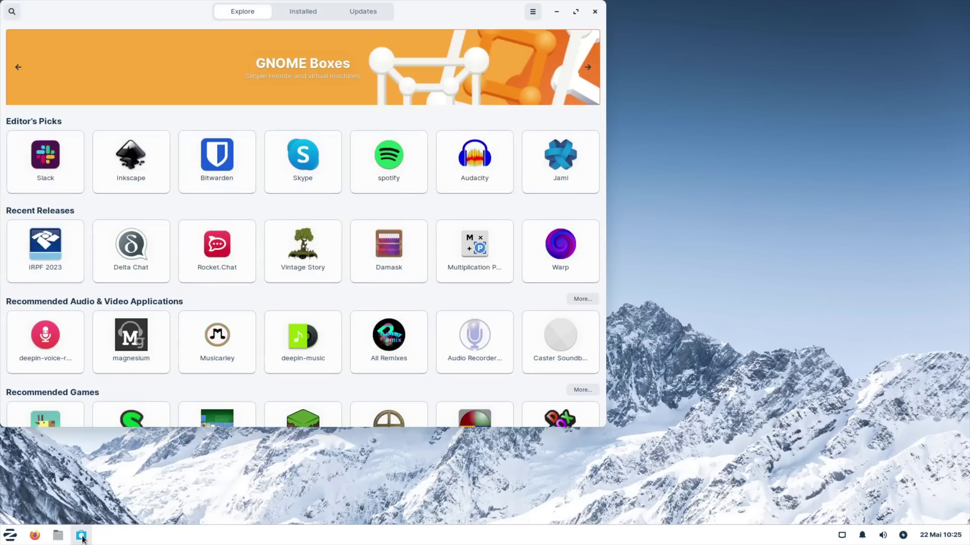
type("obs")
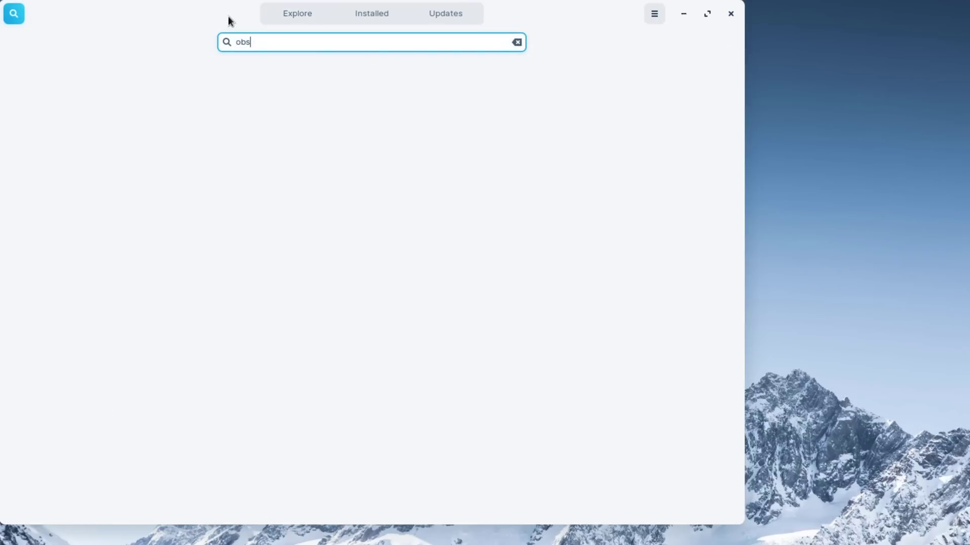
left_click(238, 152)
left_click(175, 103)
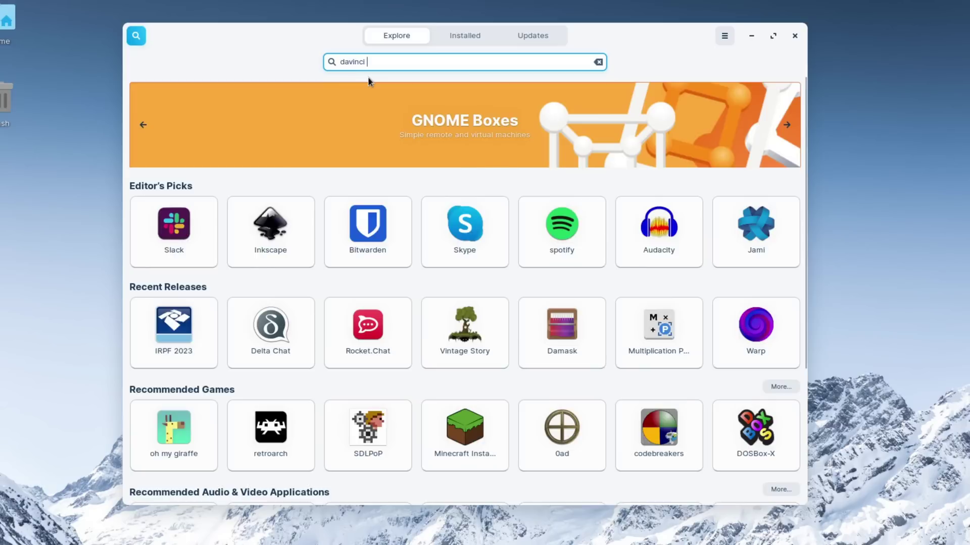
Search for 'davinci resolve' and check the Source dropdown, finding it isn't in the store.
type("esolve")
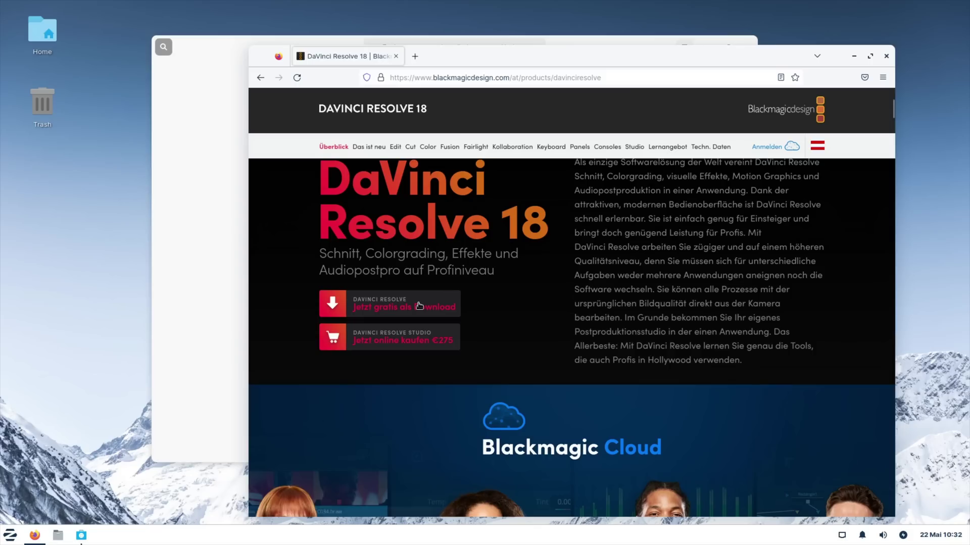
left_click(419, 306)
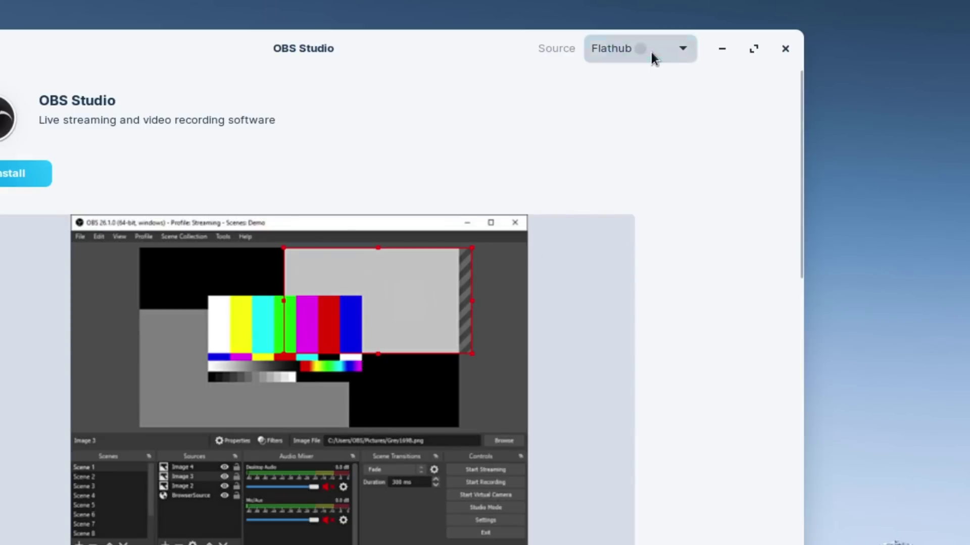
left_click(651, 53)
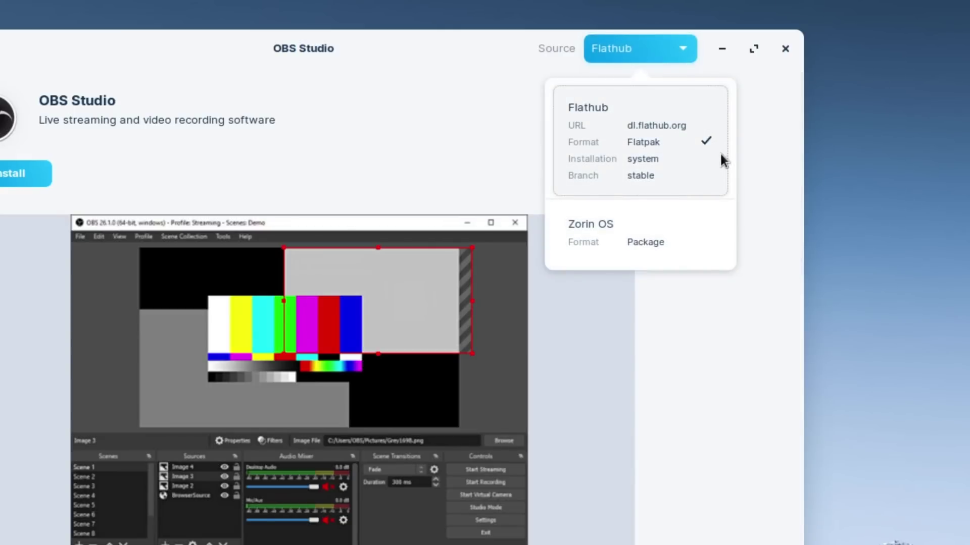
Install Brave Browser from the store, then bring up the store's main menu.
scroll(482, 283, "down", 5)
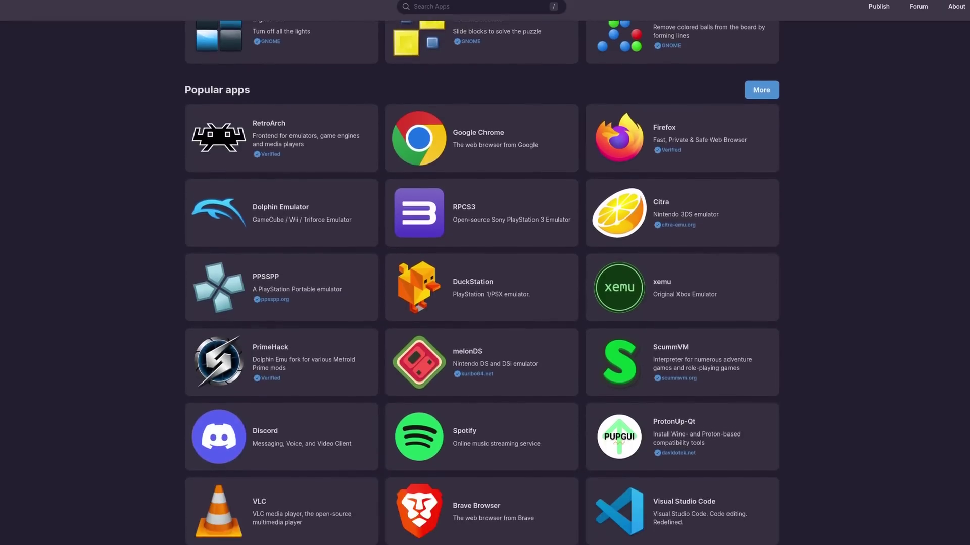
scroll(482, 283, "down", 6)
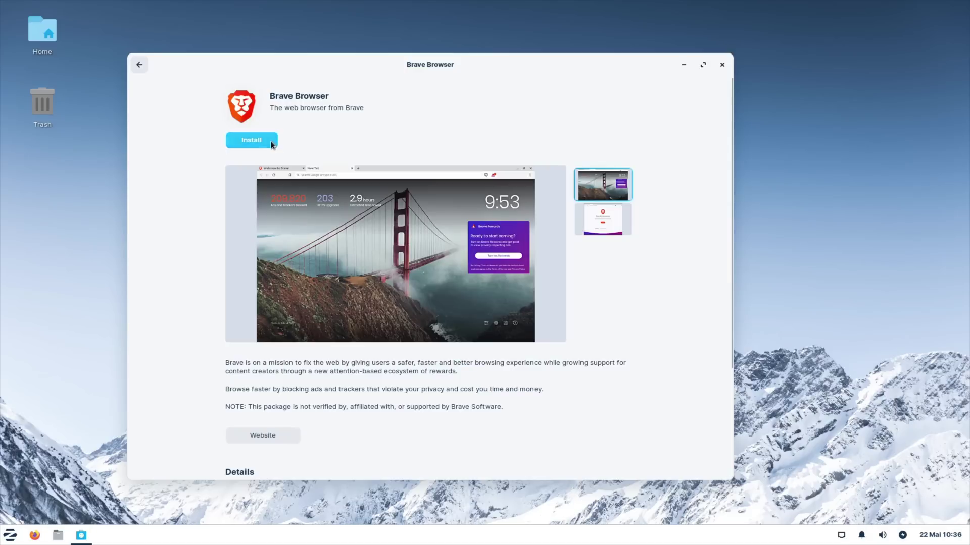
left_click(272, 145)
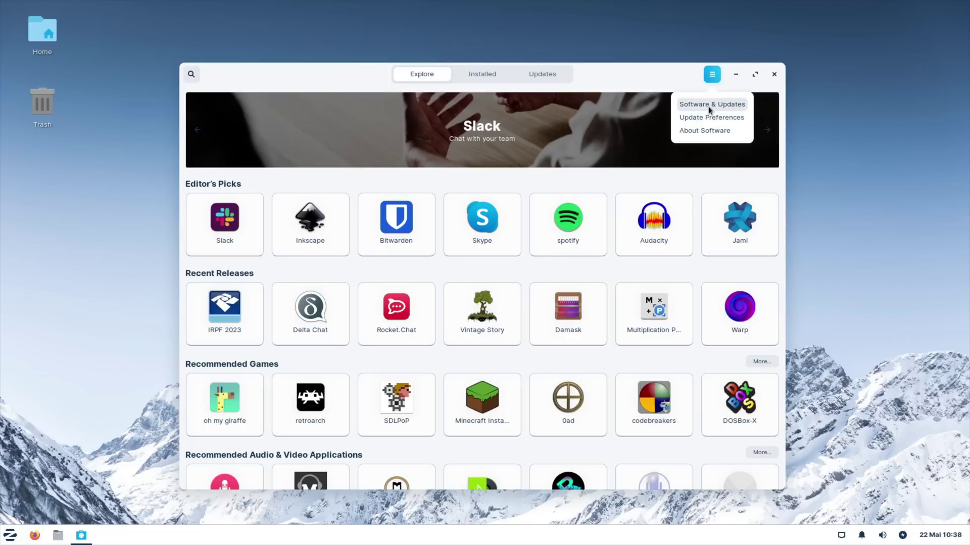
left_click(711, 104)
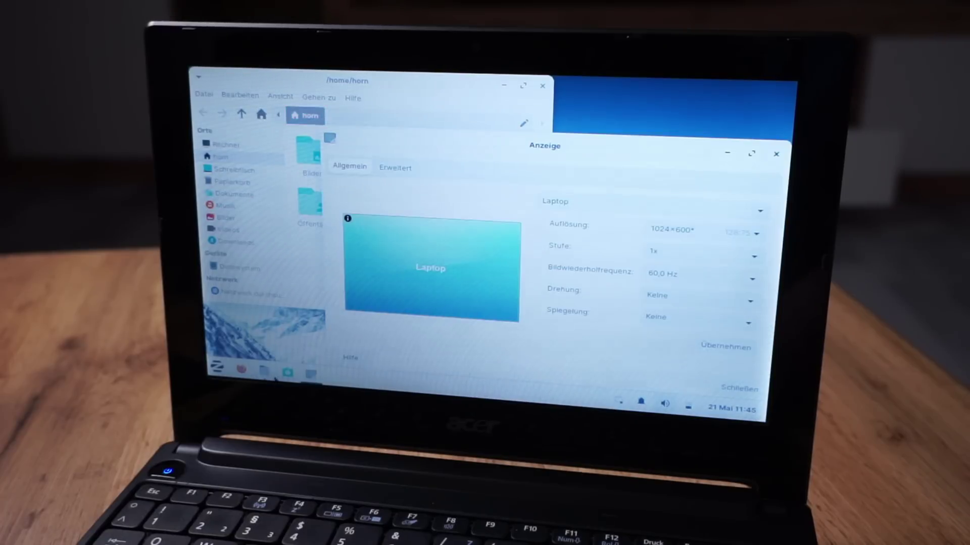
Open the Zorin start menu to show its System category.
left_click(217, 366)
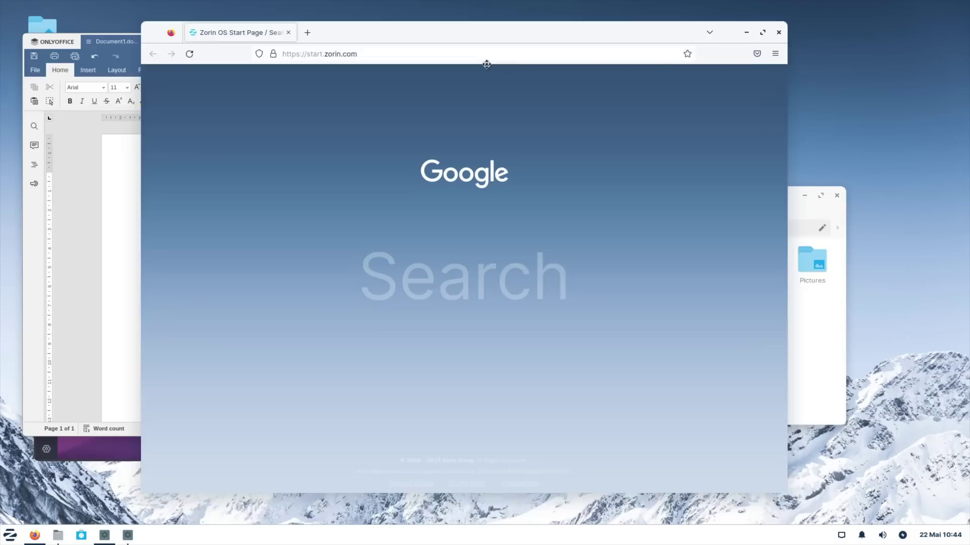
Move Firefox aside to the right and shift the file manager window so the OnlyOffice document shows.
left_click_drag(485, 61, 659, 55)
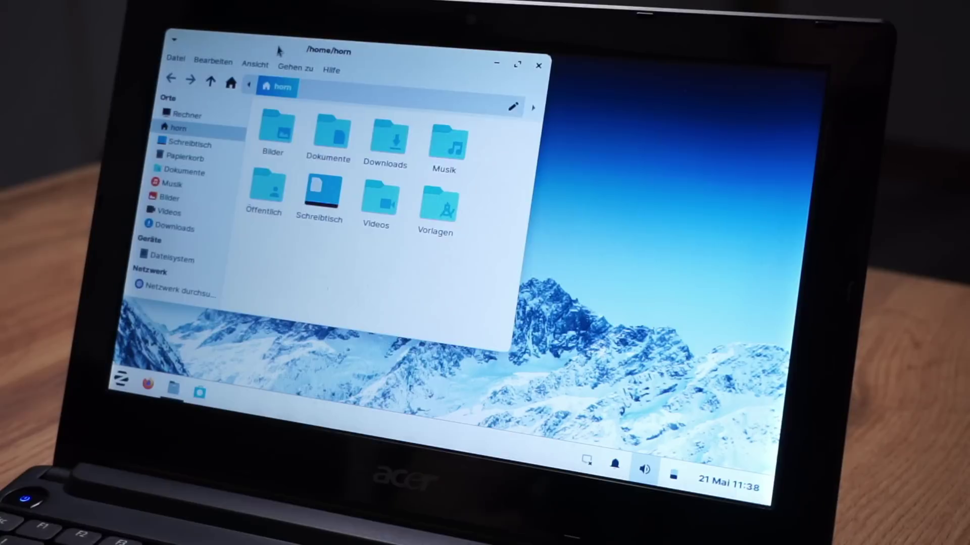
left_click_drag(303, 40, 453, 90)
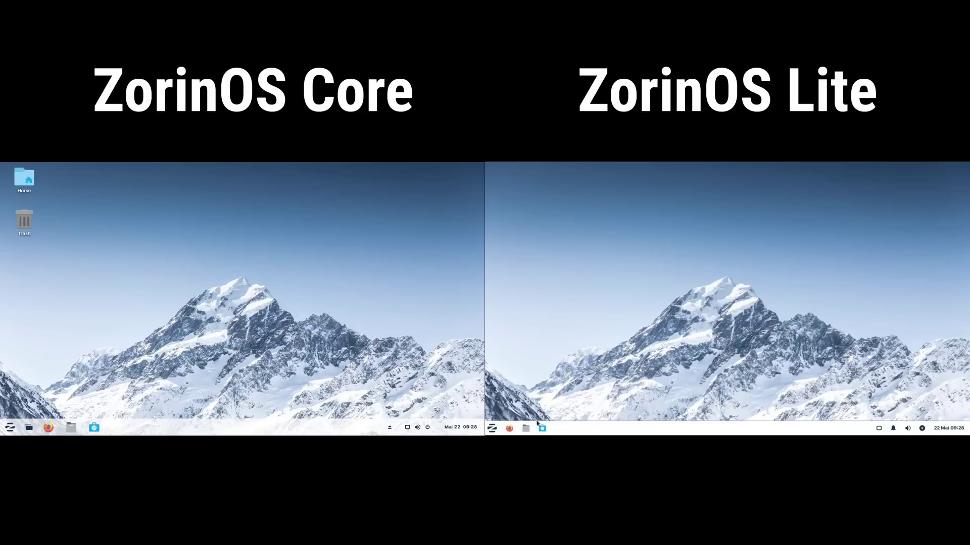
Launch Zorin Appearance from the start menu and view its Desktop icon options.
key("super")
left_click(598, 394)
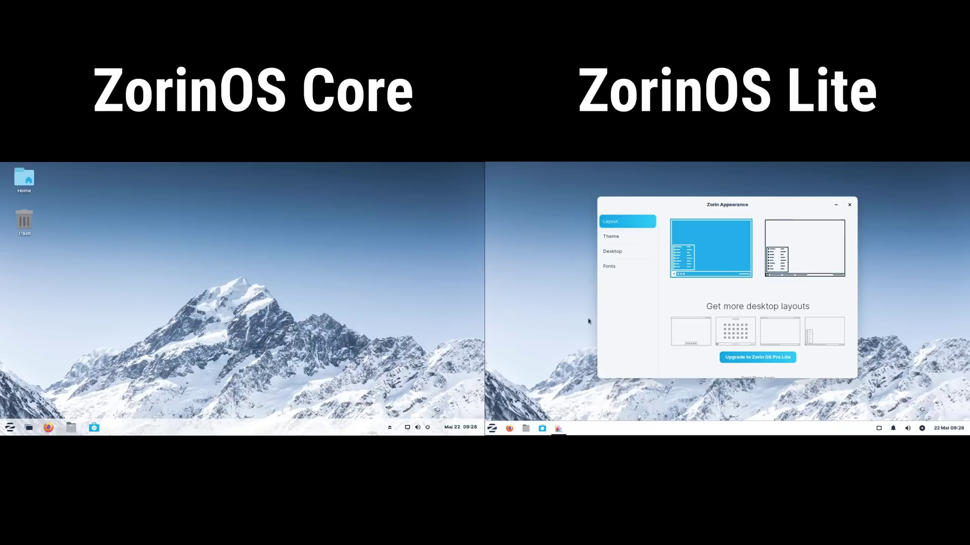
left_click(634, 251)
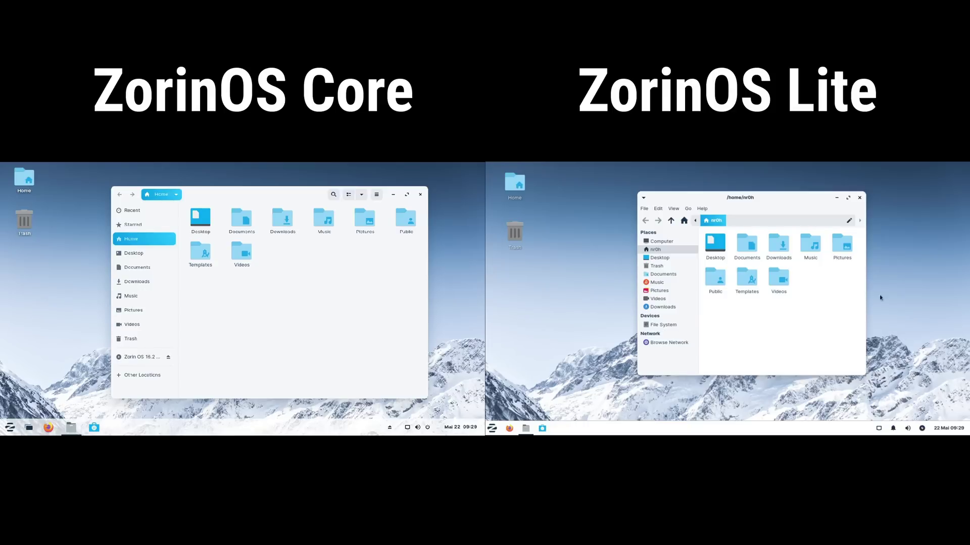
Inspect the desktop and panel context menus, then switch the desktop theme to dark.
right_click(527, 405)
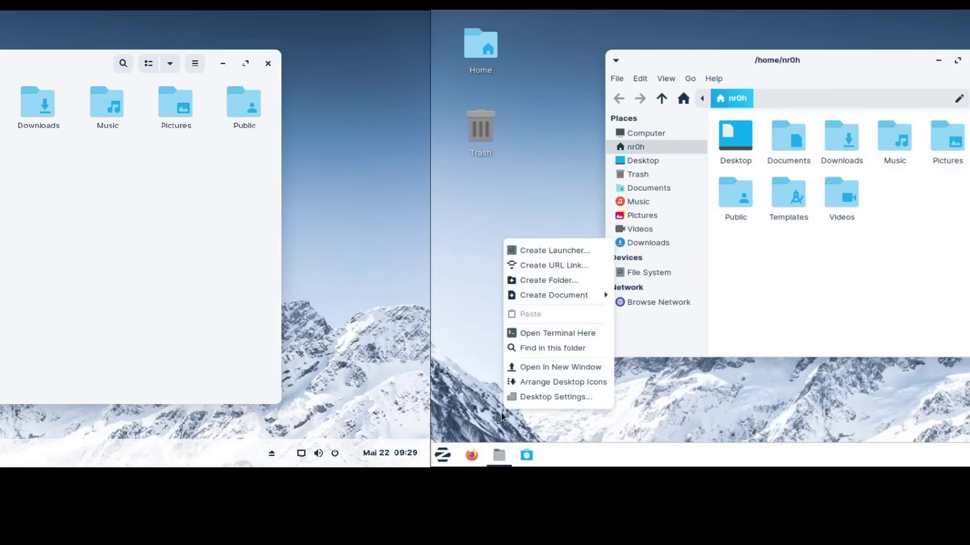
right_click(608, 452)
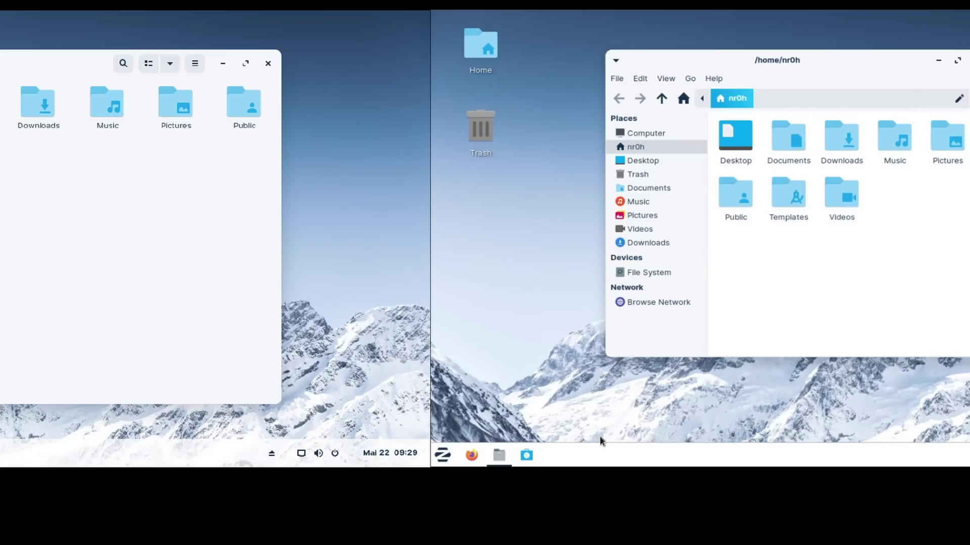
left_click(541, 424)
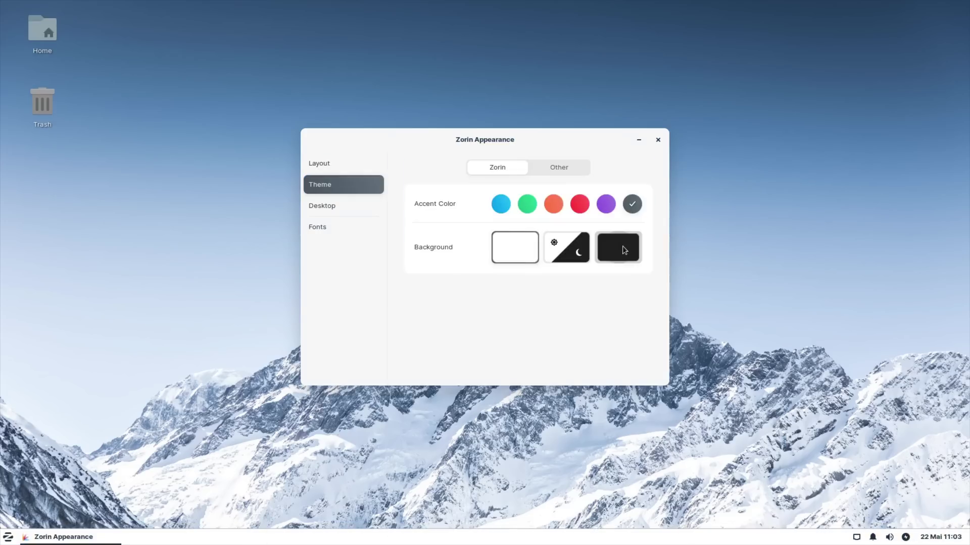
left_click(601, 234)
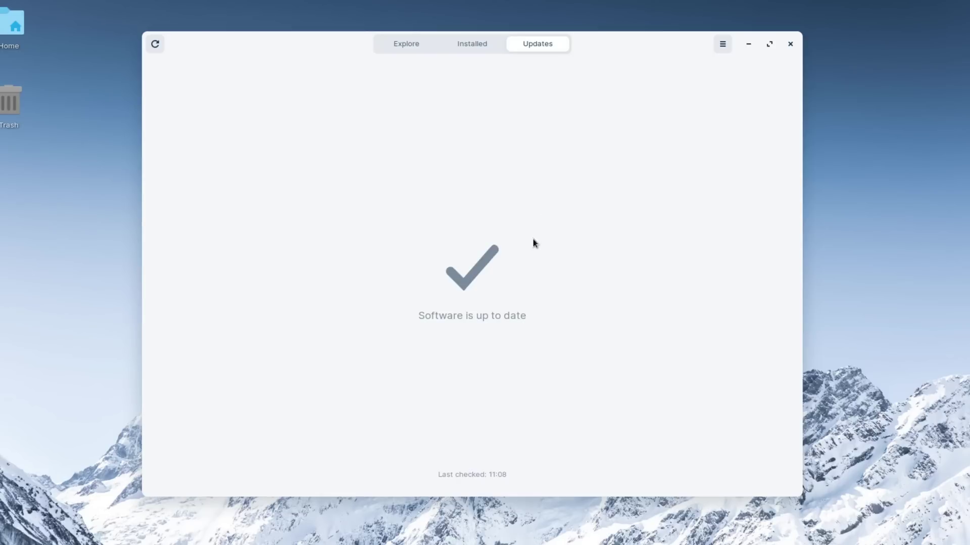
Re-check for updates with Ctrl+R; the software is still up to date, last checked 11:08.
key("ctrl+r")
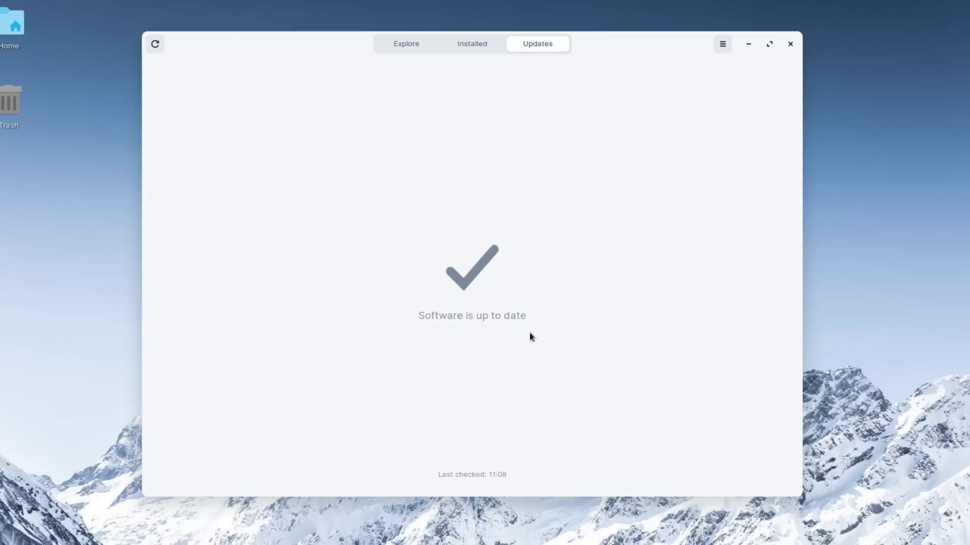